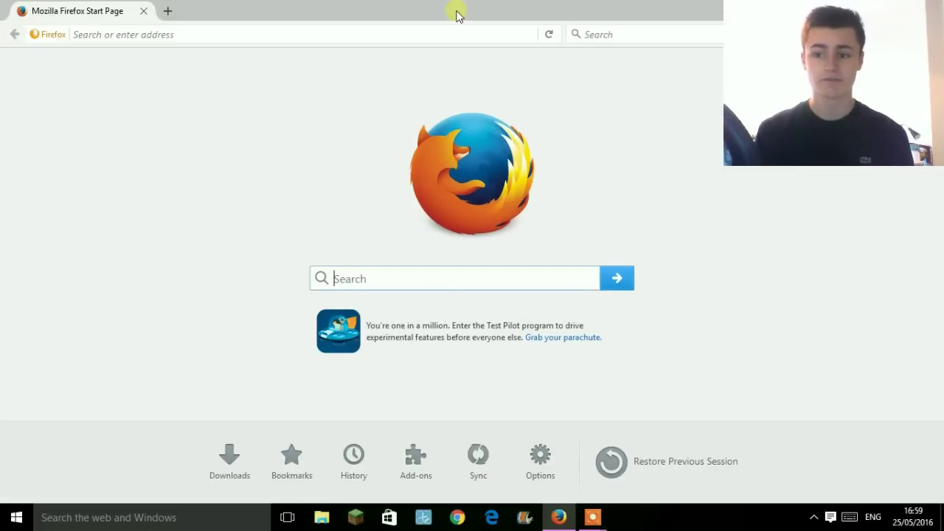
Step: Search Google for 'ice cream screen recorder' and open the Icecream Screen Recorder download page
{"action": "left_click", "coordinate": [355, 37]}
{"action": "type", "text": "i"}
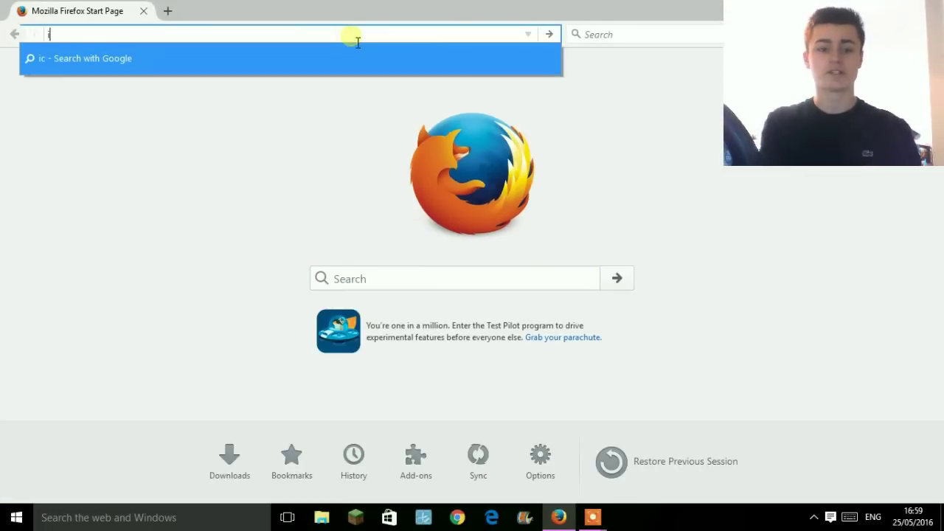
{"action": "type", "text": "ce cream screen recorder"}
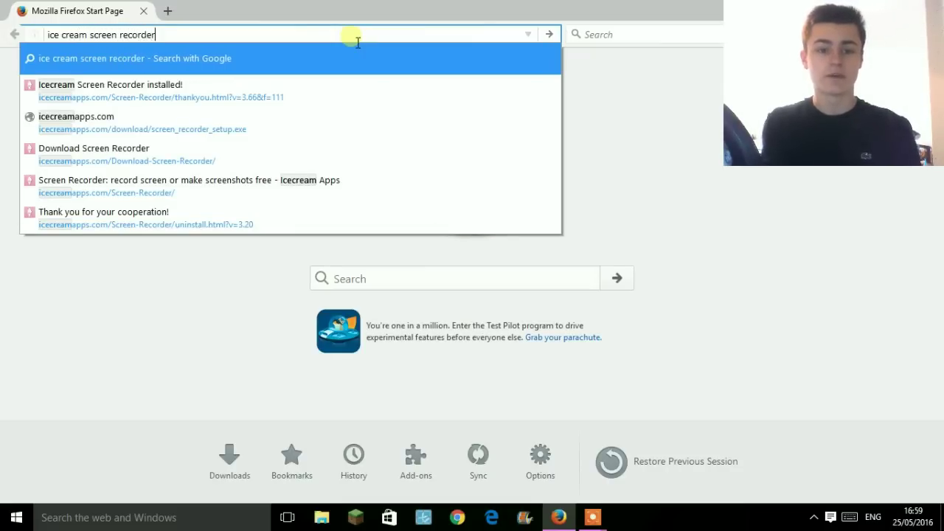
{"action": "key", "text": "Return"}
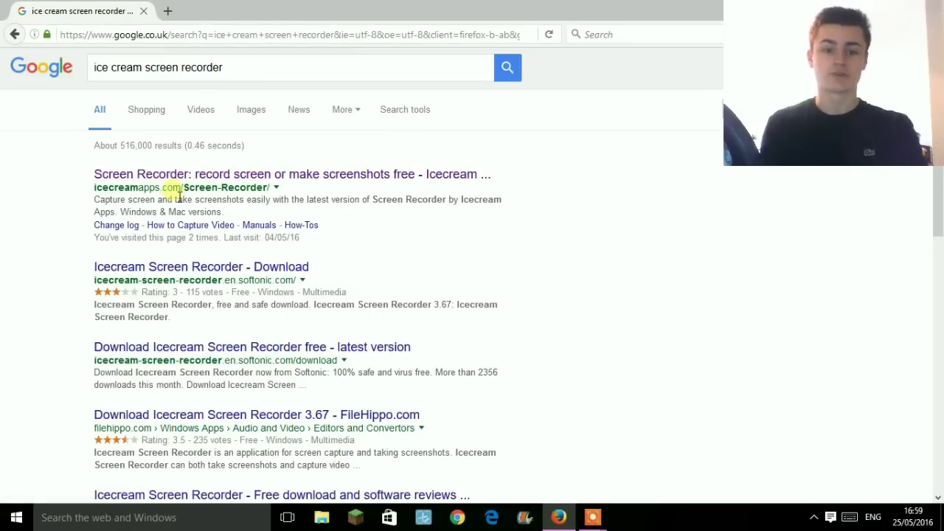
{"action": "left_click", "coordinate": [240, 177]}
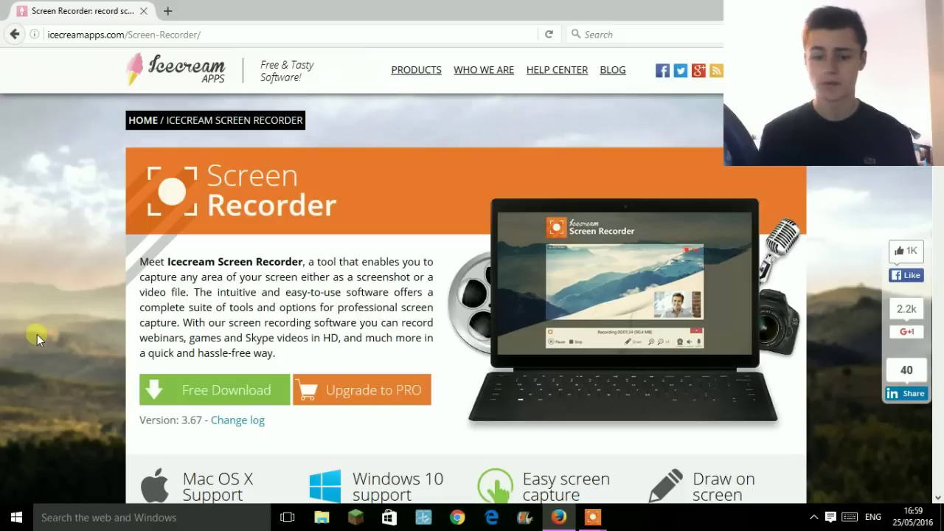
{"action": "left_click", "coordinate": [230, 389]}
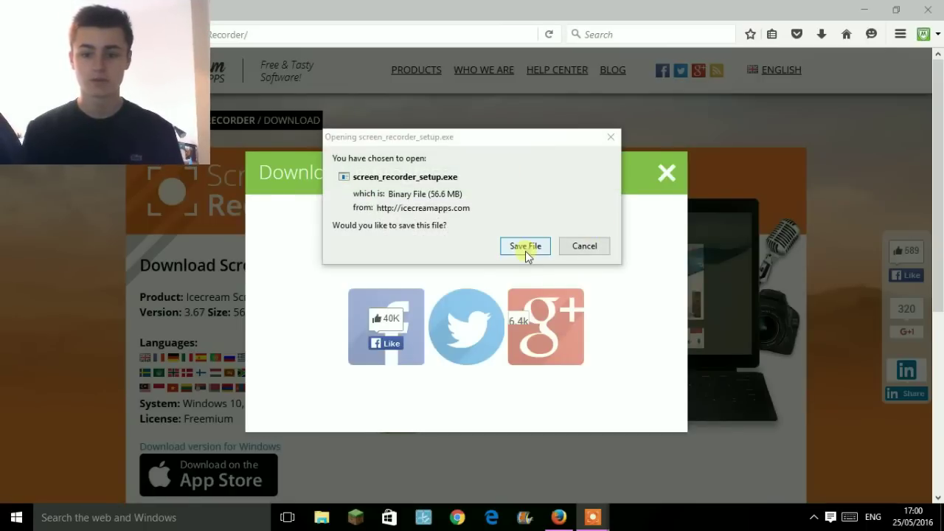
Step: Save the Screen Recorder installer, then cancel that download and dismiss the download popup
{"action": "left_click", "coordinate": [525, 246]}
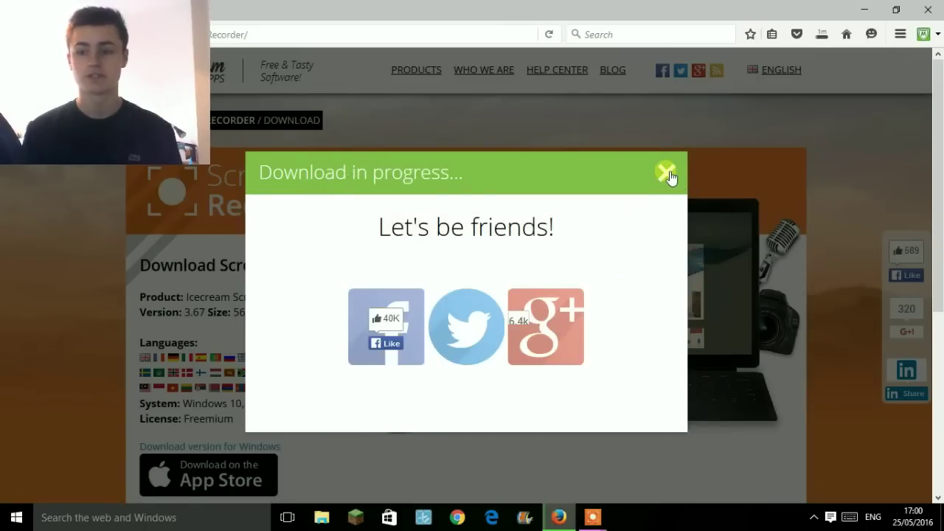
{"action": "left_click", "coordinate": [821, 34]}
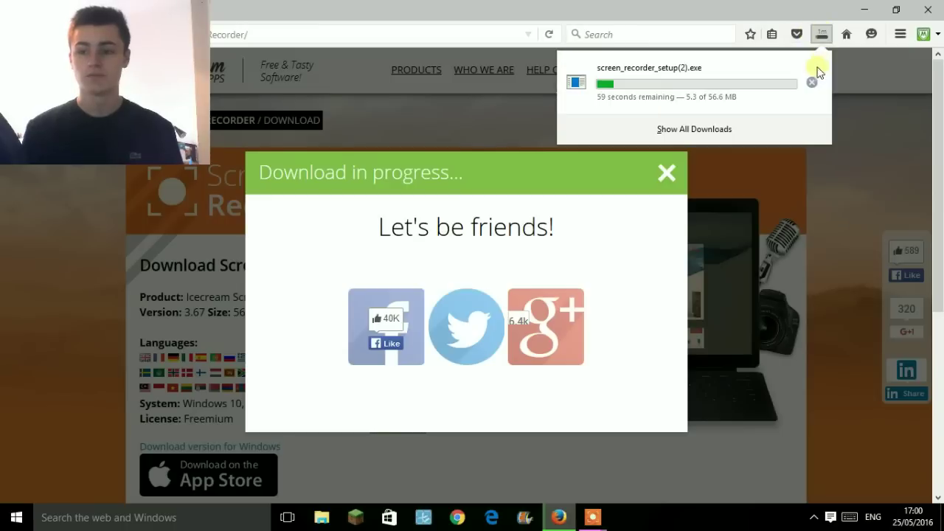
{"action": "left_click", "coordinate": [812, 82]}
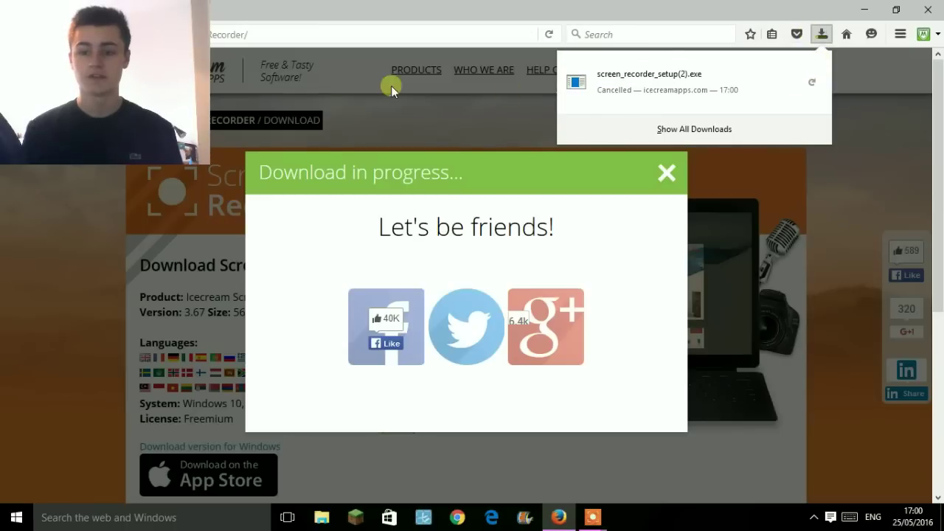
{"action": "left_click", "coordinate": [455, 109]}
{"action": "mouse_move", "coordinate": [191, 80]}
{"action": "left_mouse_down"}
{"action": "mouse_move", "coordinate": [918, 104]}
{"action": "mouse_move", "coordinate": [925, 73]}
{"action": "left_mouse_up"}
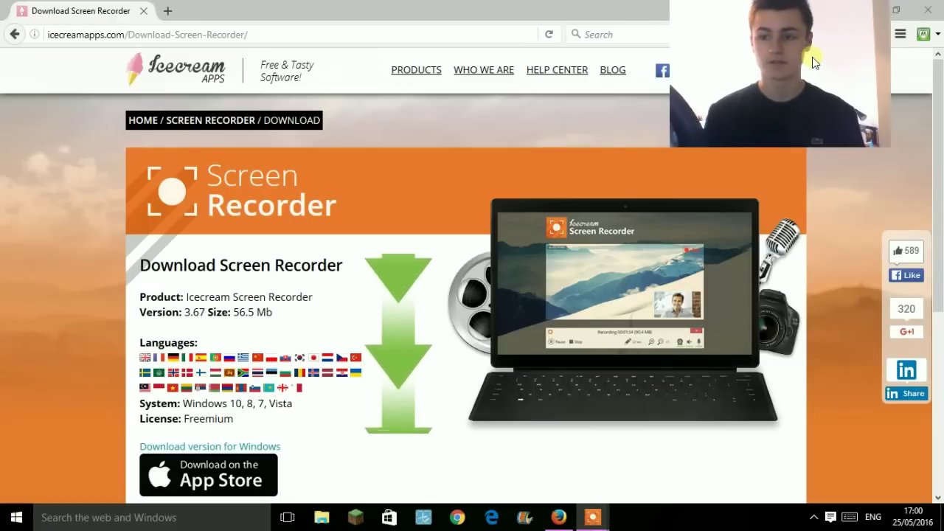
Step: Minimise Firefox and show taskbar previews of the running Icecream Screen Recorder windows
{"action": "left_click", "coordinate": [865, 10]}
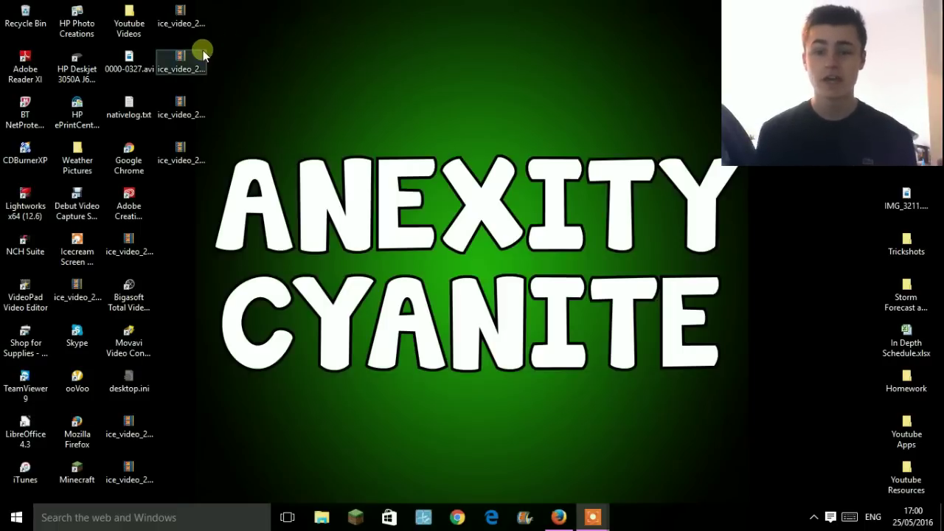
{"action": "left_click", "coordinate": [88, 253]}
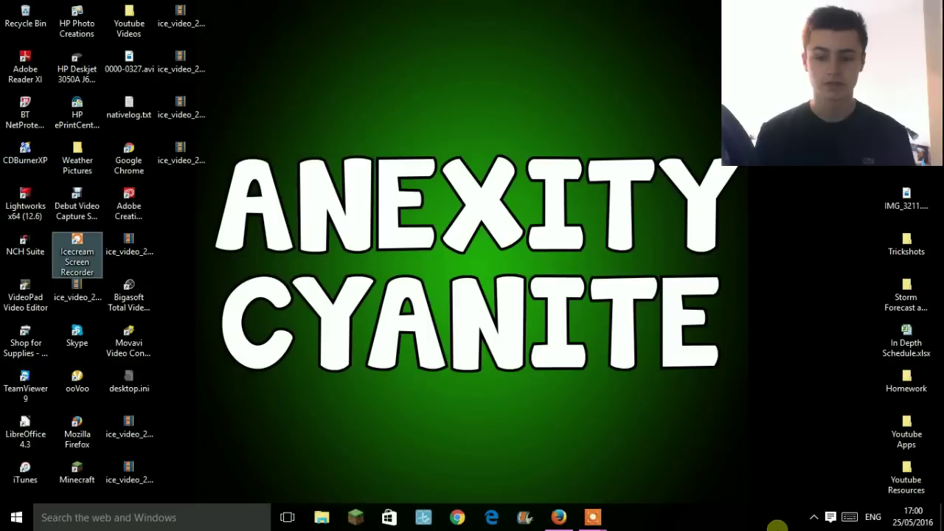
{"action": "left_click", "coordinate": [592, 515]}
{"action": "mouse_move", "coordinate": [646, 459]}
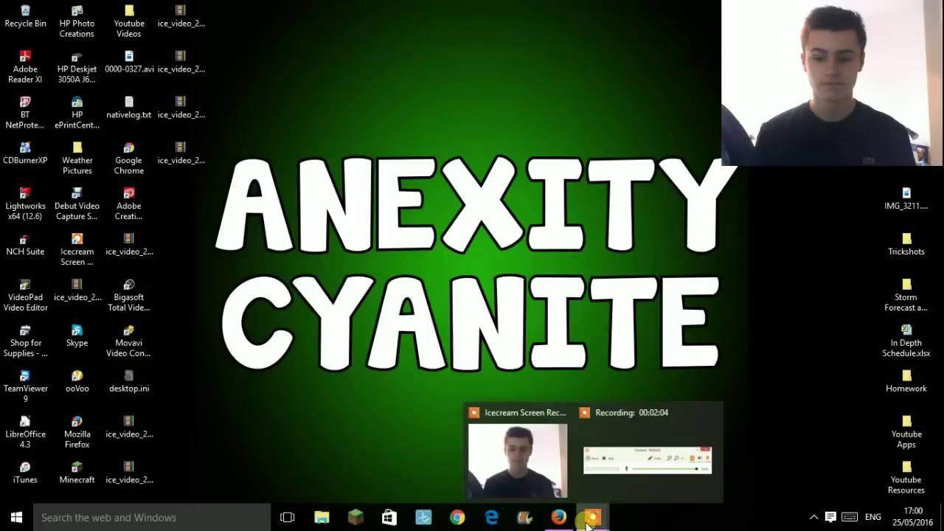
Step: Bring the recorder's control window forward and drag it to the centre of the screen
{"action": "left_click", "coordinate": [692, 468]}
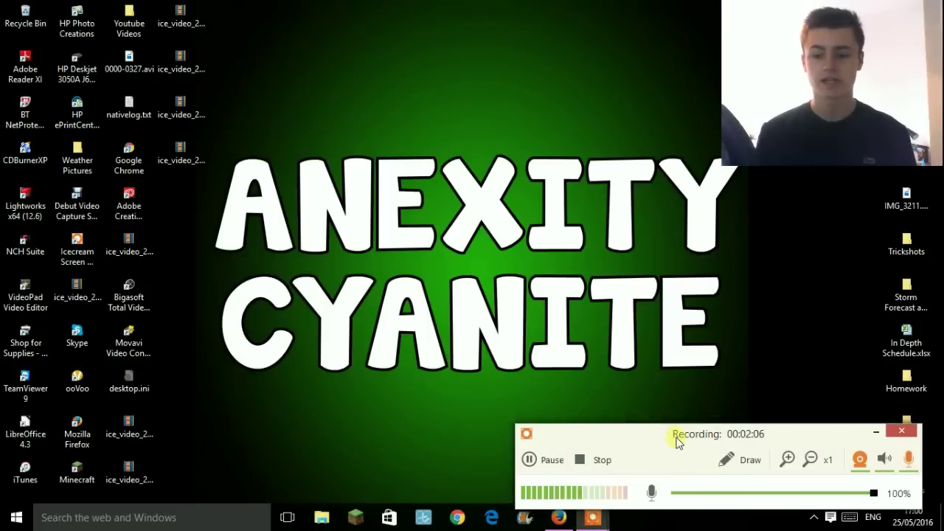
{"action": "left_click_drag", "start_coordinate": [678, 440], "coordinate": [410, 230]}
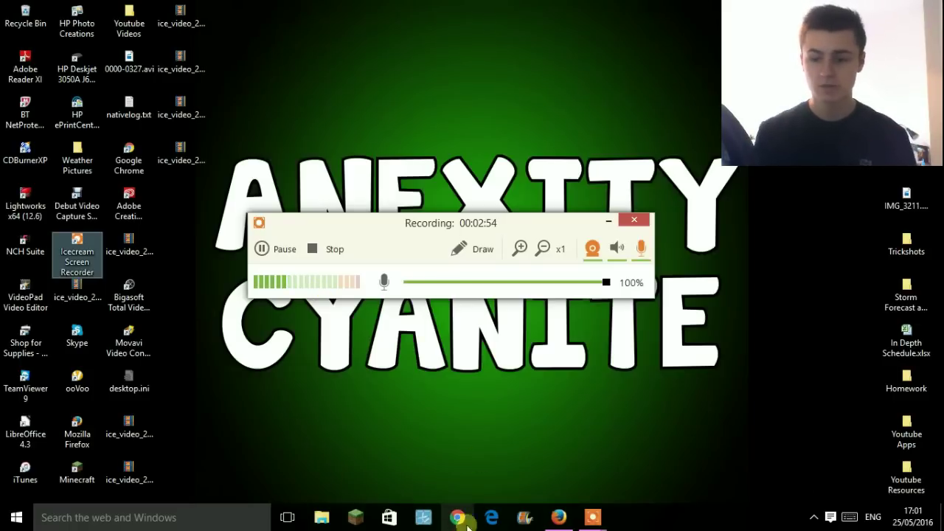
Step: Launch Microsoft Word 2010 from the Youtube Apps folder, getting a blank Document1
{"action": "double_click", "coordinate": [905, 434]}
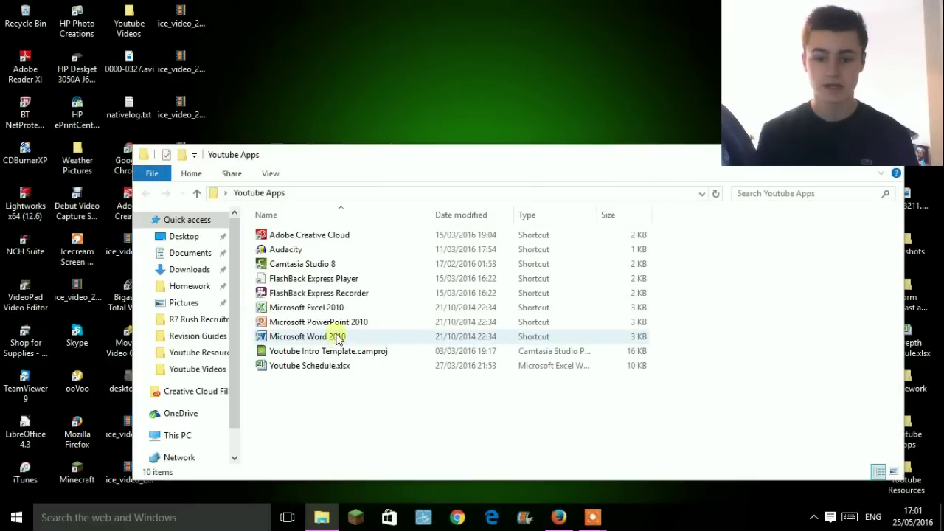
{"action": "left_click", "coordinate": [336, 338]}
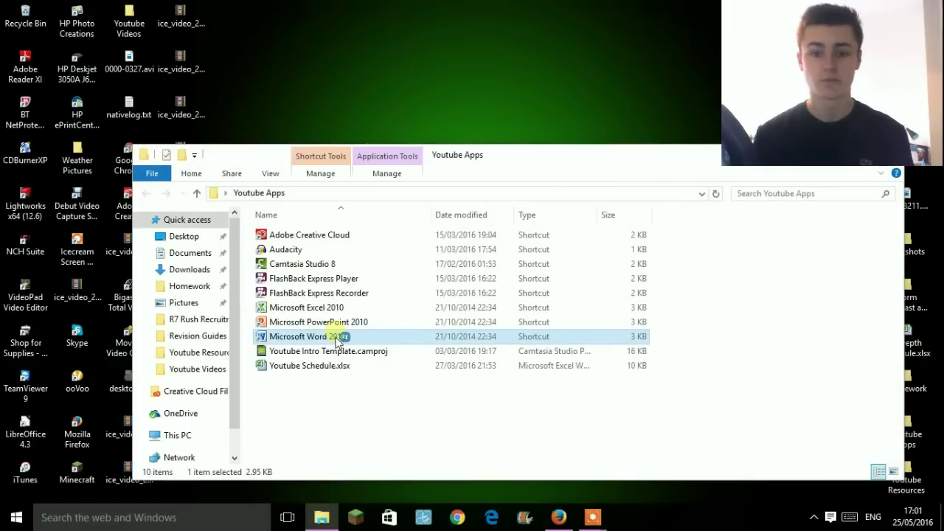
{"action": "double_click", "coordinate": [336, 337]}
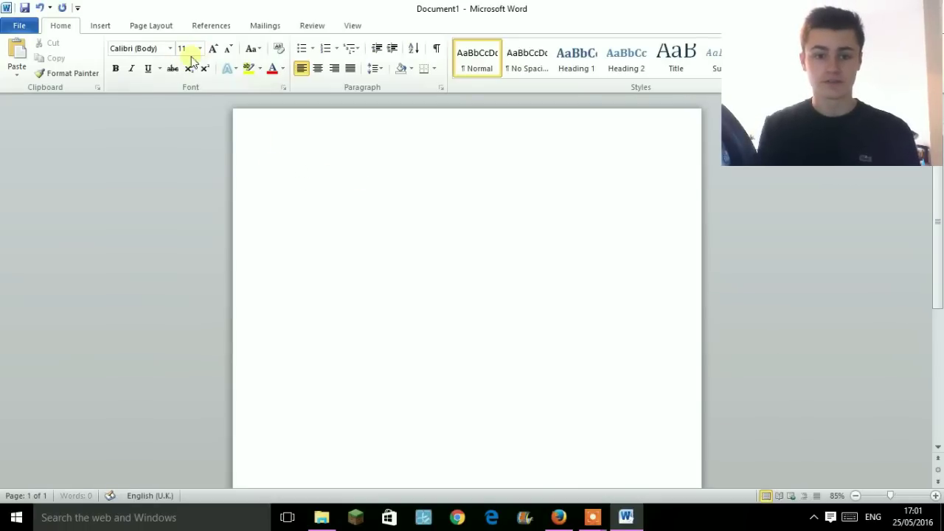
Step: Turn on 20-pt bold bullets and enter the first feature lines, starting with Capture Any Size Screen
{"action": "left_click", "coordinate": [213, 49]}
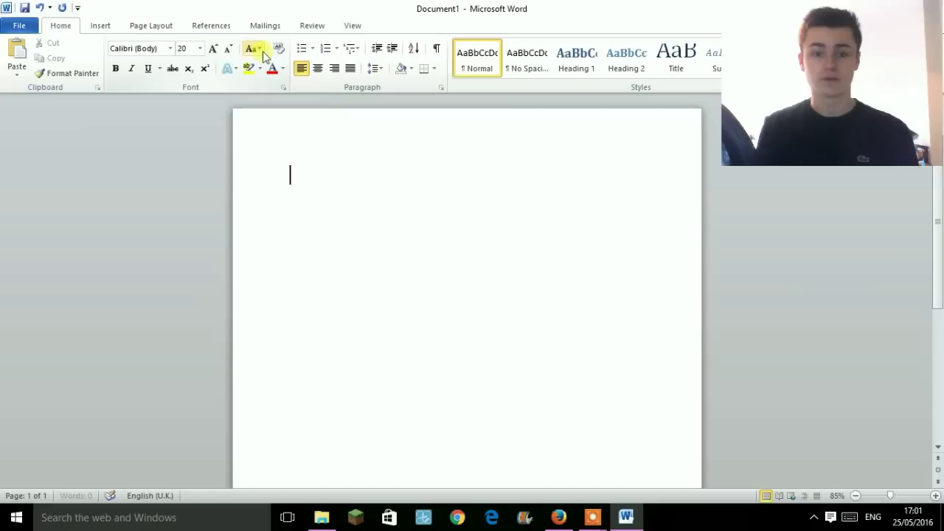
{"action": "left_click", "coordinate": [301, 49]}
{"action": "type", "text": "Capture Any Size Screen"}
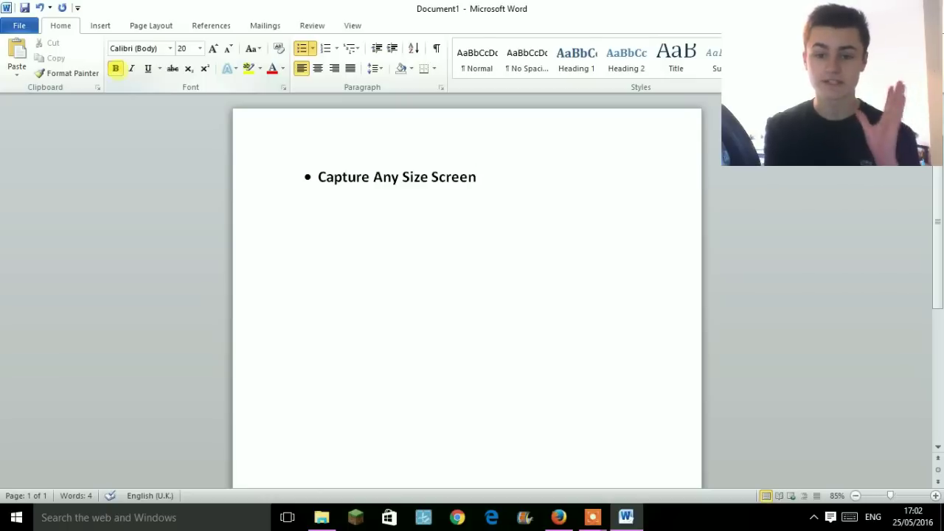
{"action": "key", "text": "Return"}
{"action": "type", "text": "Draw your Screen Ar"}
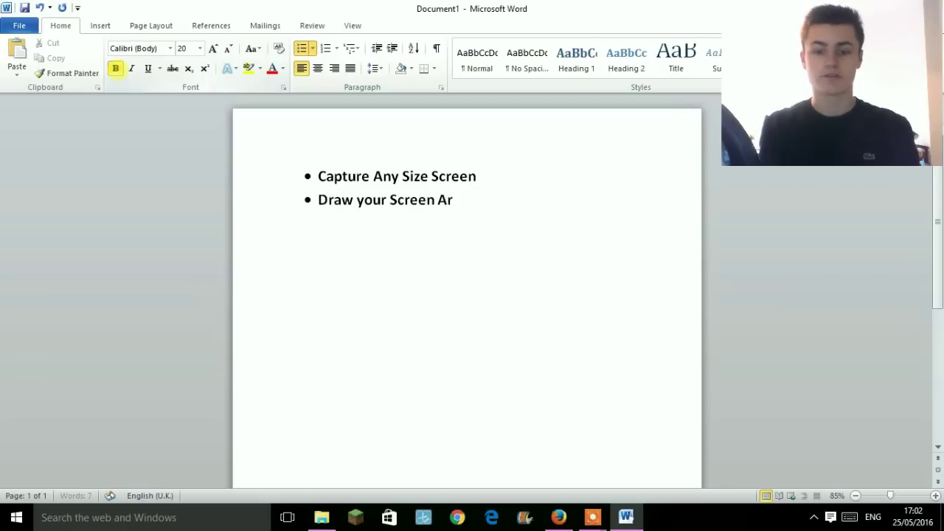
{"action": "type", "text": "ea"}
{"action": "key", "text": "Return"}
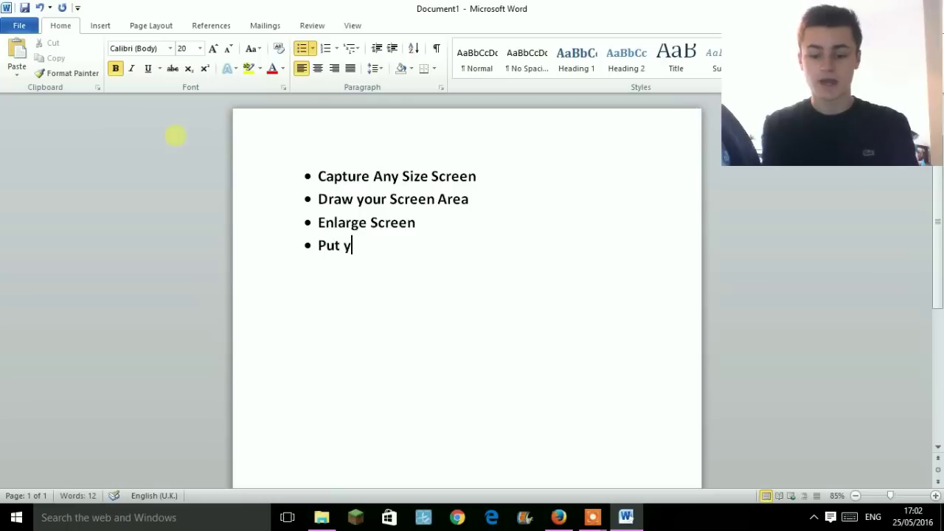
Step: Add the 'Put Webcam Over Top' bullet, fixing typos, and place the cursor on a new bullet
{"action": "type", "text": "Wreb"}
{"action": "key", "text": "BackSpace"}
{"action": "key", "text": "BackSpace"}
{"action": "key", "text": "BackSpace"}
{"action": "type", "text": "eb"}
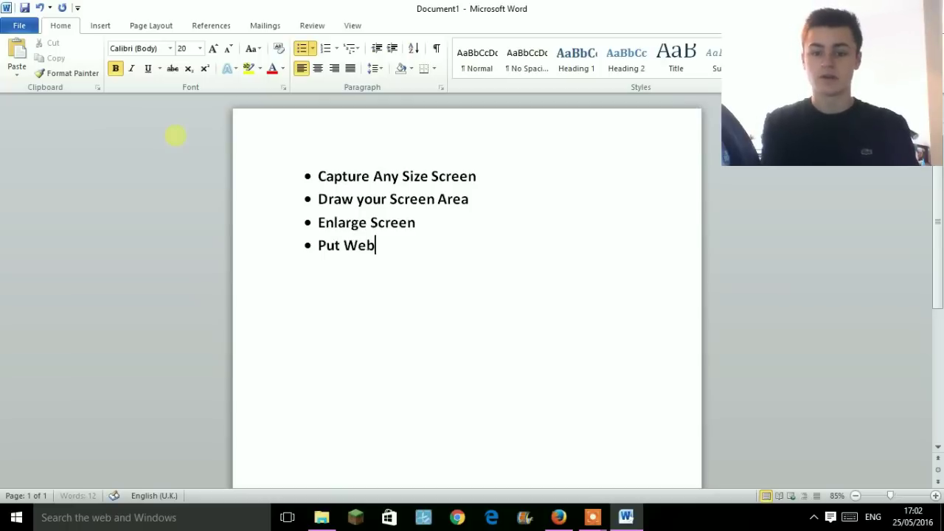
{"action": "type", "text": "cam Over T"}
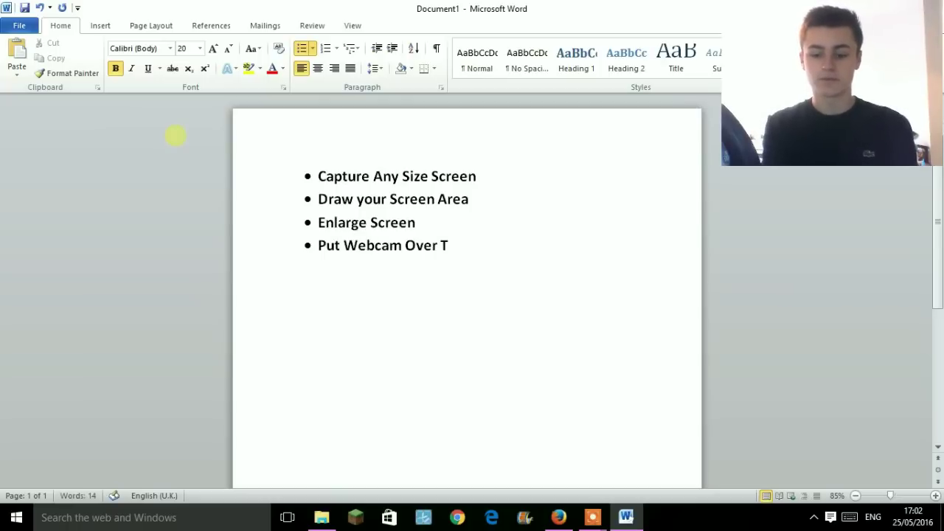
{"action": "type", "text": "oo"}
{"action": "key", "text": "BackSpace"}
{"action": "type", "text": "p"}
{"action": "key", "text": "Return"}
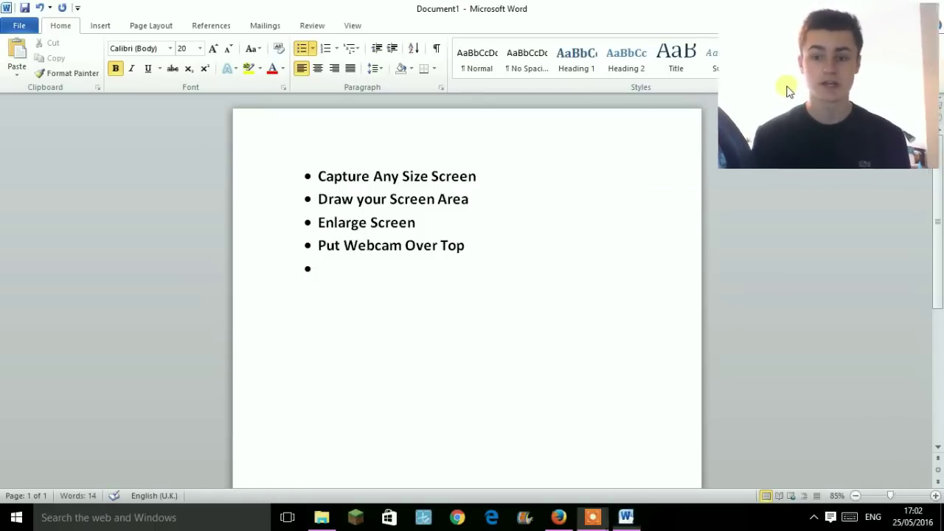
{"action": "mouse_move", "coordinate": [786, 88]}
{"action": "left_mouse_down"}
{"action": "mouse_move", "coordinate": [306, 284]}
{"action": "mouse_move", "coordinate": [344, 224]}
{"action": "mouse_move", "coordinate": [426, 215]}
{"action": "mouse_move", "coordinate": [786, 57]}
{"action": "mouse_move", "coordinate": [792, 74]}
{"action": "mouse_move", "coordinate": [302, 405]}
{"action": "mouse_move", "coordinate": [22, 428]}
{"action": "mouse_move", "coordinate": [36, 447]}
{"action": "mouse_move", "coordinate": [858, 98]}
{"action": "mouse_move", "coordinate": [793, 91]}
{"action": "left_mouse_up"}
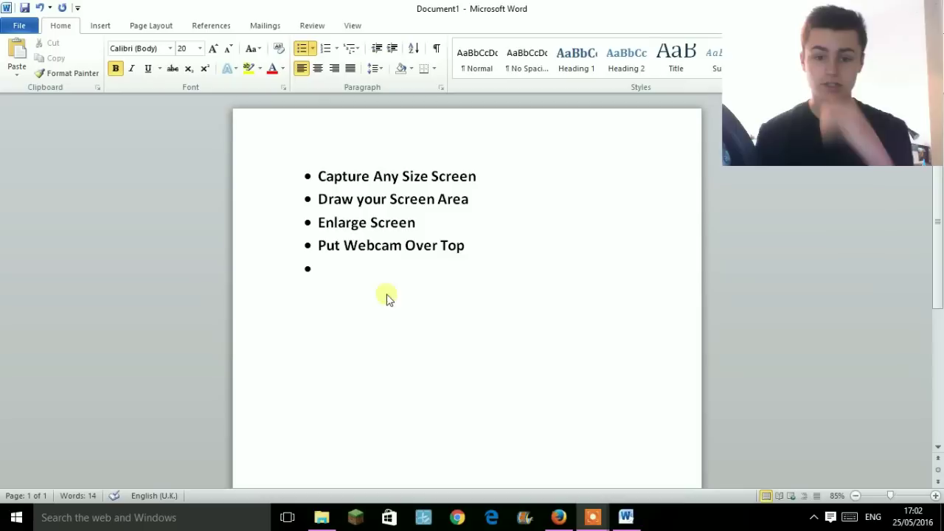
{"action": "left_click", "coordinate": [353, 267]}
Step: Add 'Connect Microphone' as the next bullet and begin another bullet below it
{"action": "type", "text": "Coo"}
{"action": "key", "text": "BackSpace"}
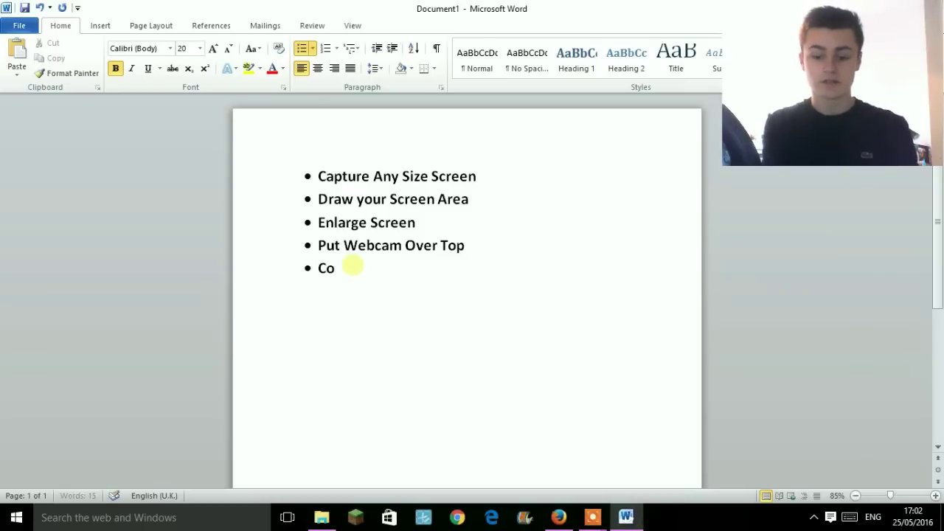
{"action": "type", "text": "nnect Microp"}
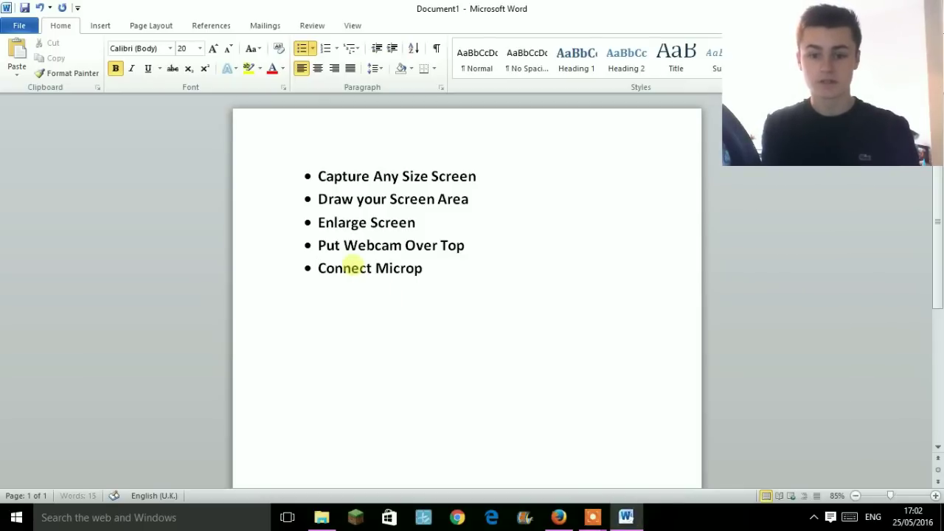
{"action": "type", "text": "hone"}
{"action": "key", "text": "Return"}
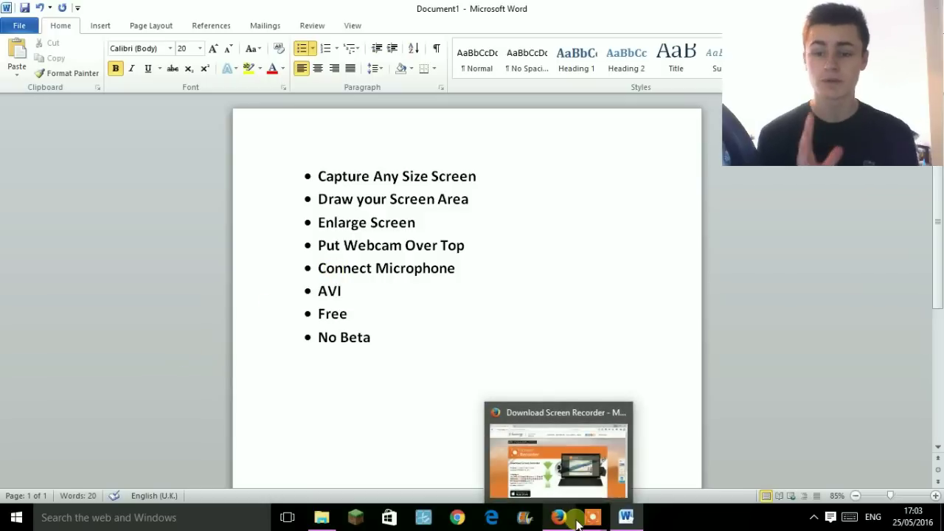
{"action": "mouse_move", "coordinate": [592, 517]}
{"action": "type", "text": "No Beta"}
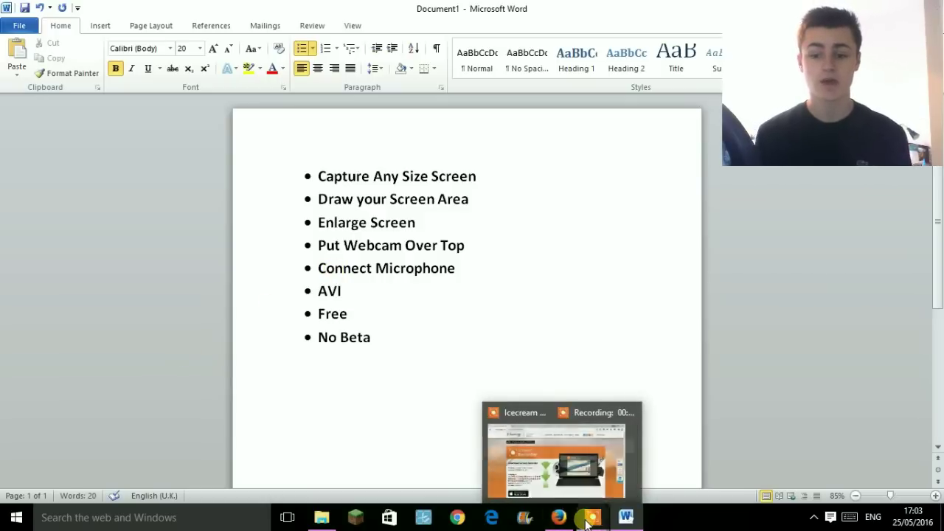
Step: Return to Firefox, open the Screen Recorder product page and scroll to its features list
{"action": "left_click", "coordinate": [558, 517]}
{"action": "mouse_move", "coordinate": [416, 69]}
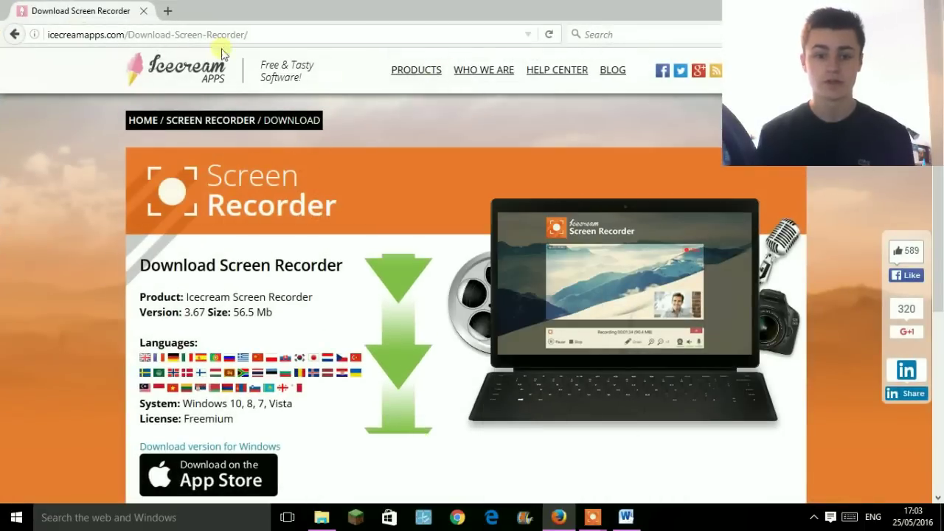
{"action": "left_click", "coordinate": [246, 122]}
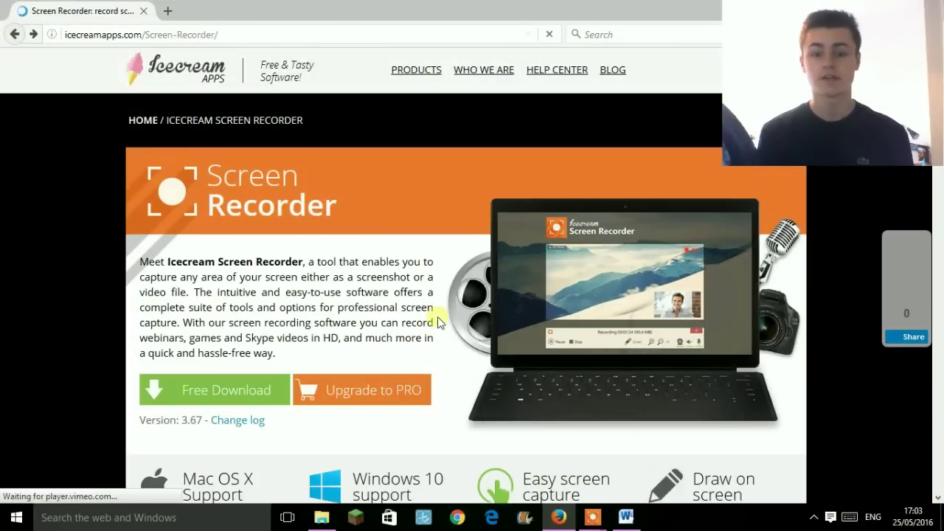
{"action": "scroll", "coordinate": [942, 255], "scroll_direction": "down", "scroll_amount": 5}
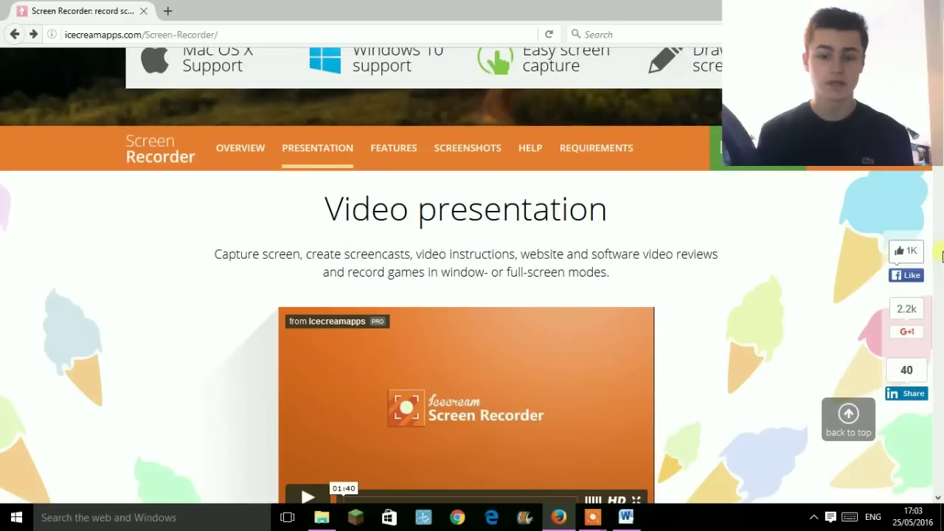
{"action": "scroll", "coordinate": [942, 273], "scroll_direction": "down", "scroll_amount": 10}
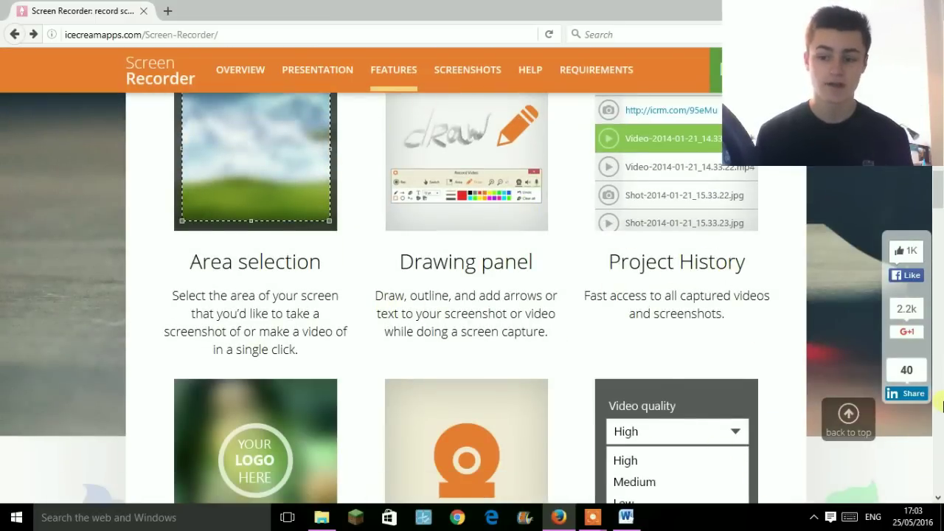
{"action": "scroll", "coordinate": [941, 404], "scroll_direction": "down", "scroll_amount": 5}
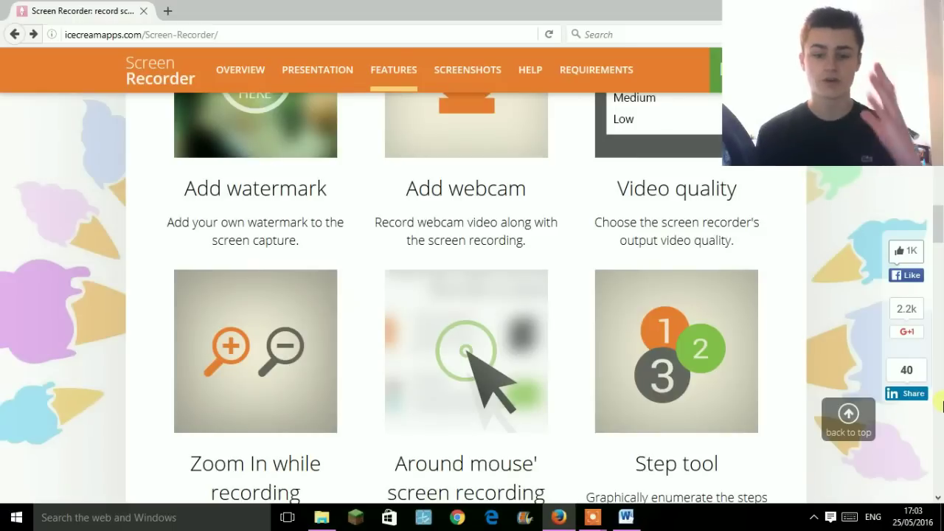